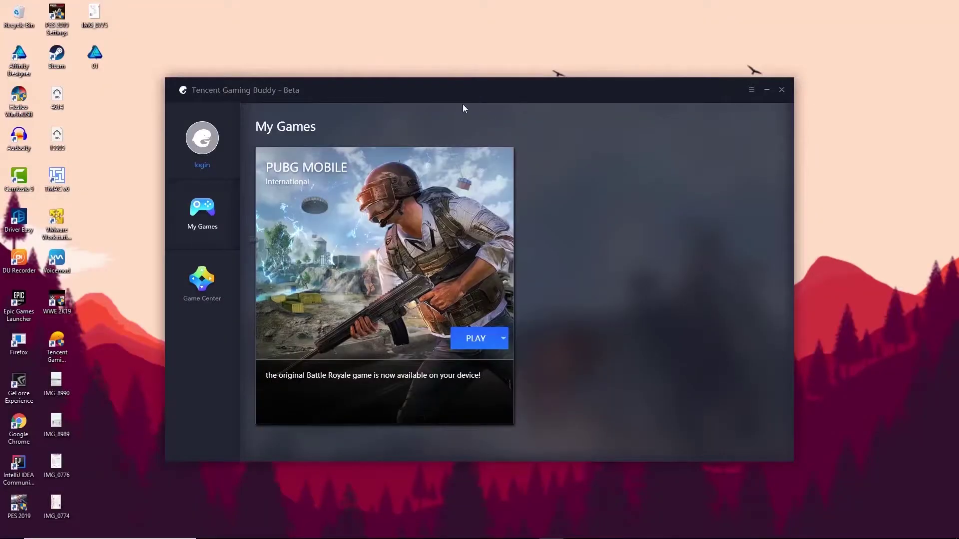
# - Open Setting from the title-bar menu and position the Setting Center dialog on its Basics tab
pyautogui.moveTo(315, 91); pyautogui.dragTo(344, 69)
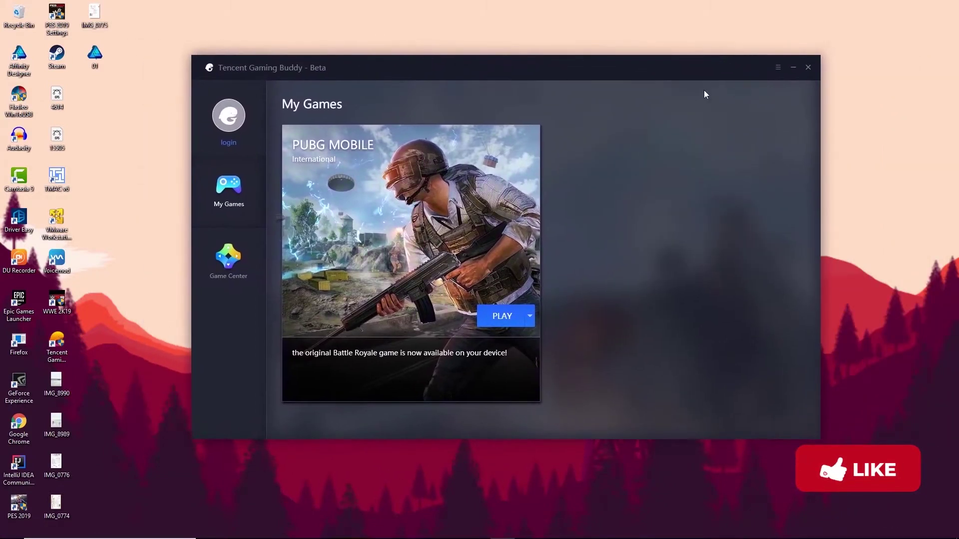
pyautogui.click(777, 68)
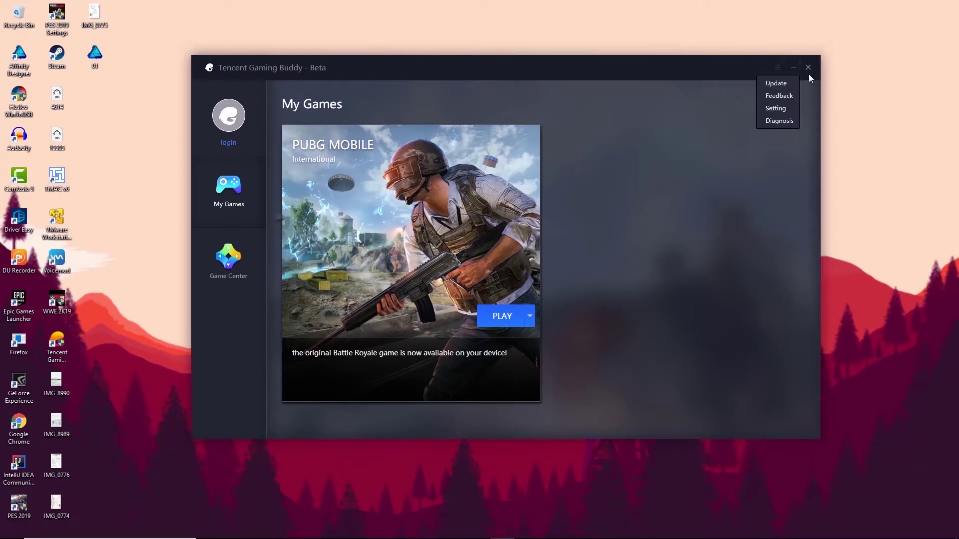
pyautogui.click(778, 109)
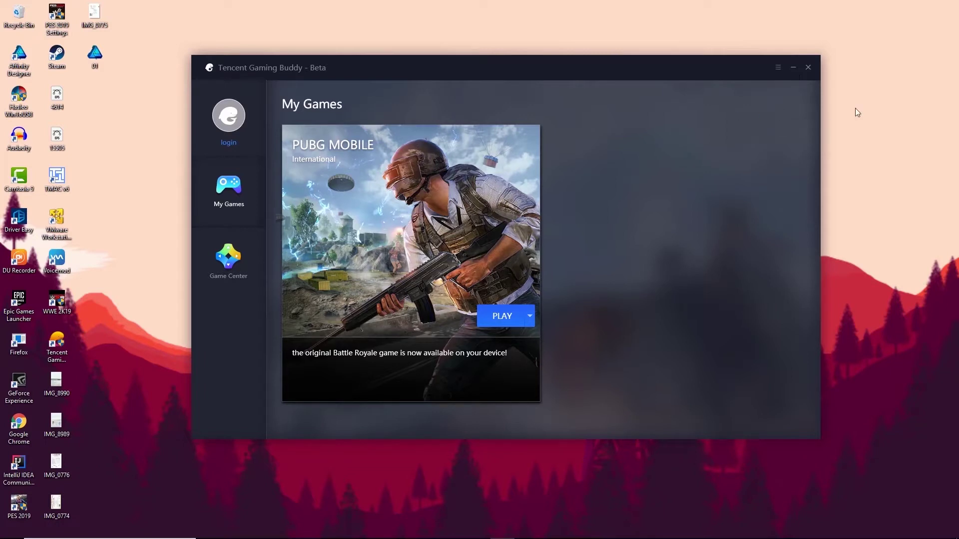
pyautogui.moveTo(468, 143); pyautogui.dragTo(535, 94)
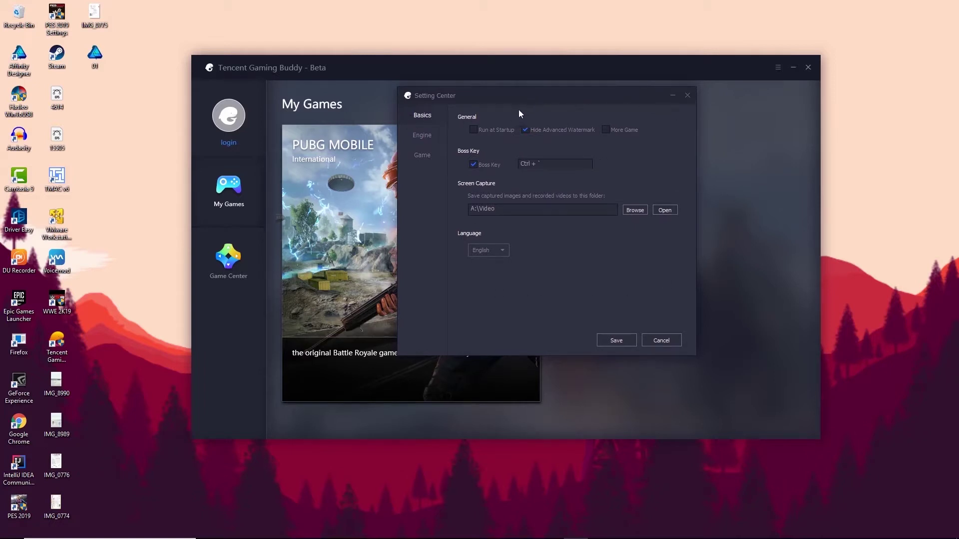
pyautogui.moveTo(531, 96); pyautogui.dragTo(487, 103)
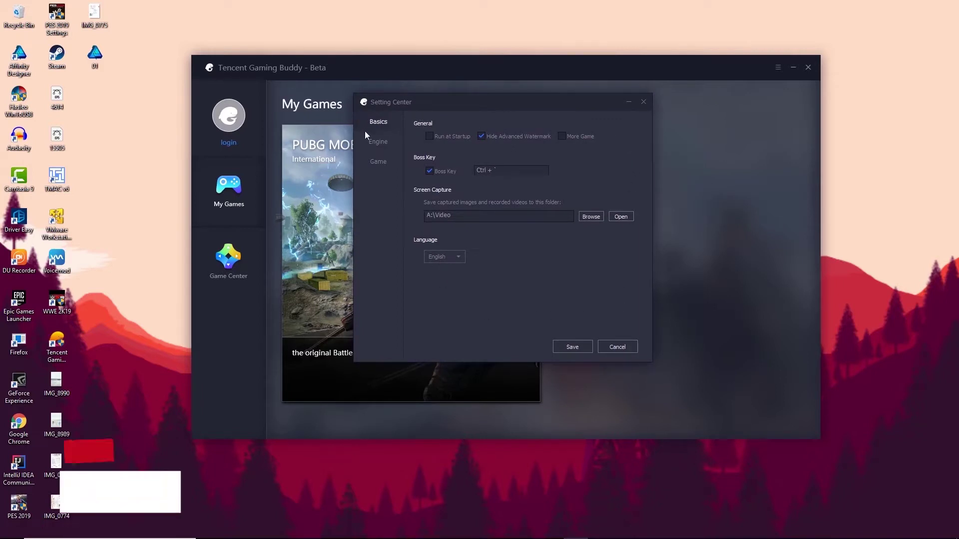
# - On the Engine tab, tick Prioritize Dedicated GPU
pyautogui.click(379, 145)
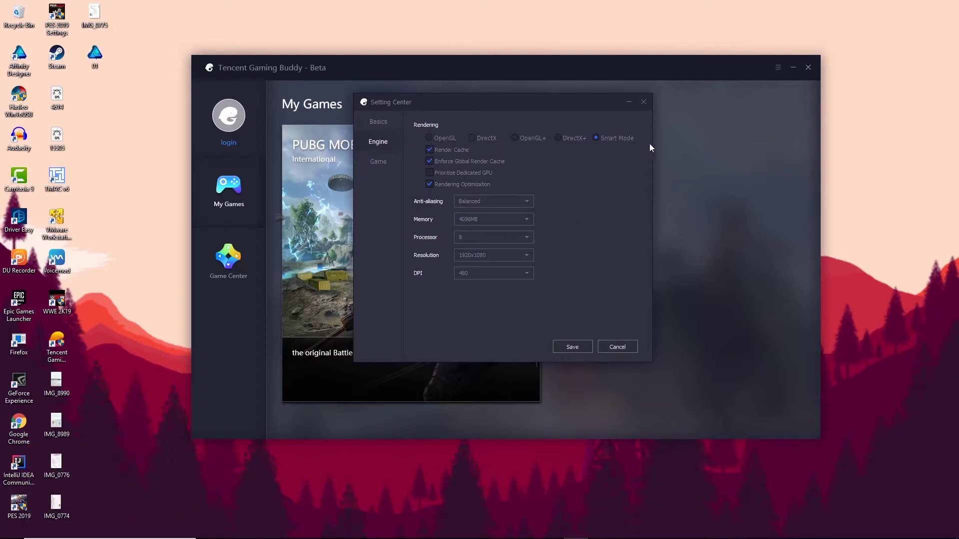
pyautogui.moveTo(568, 101); pyautogui.dragTo(522, 106)
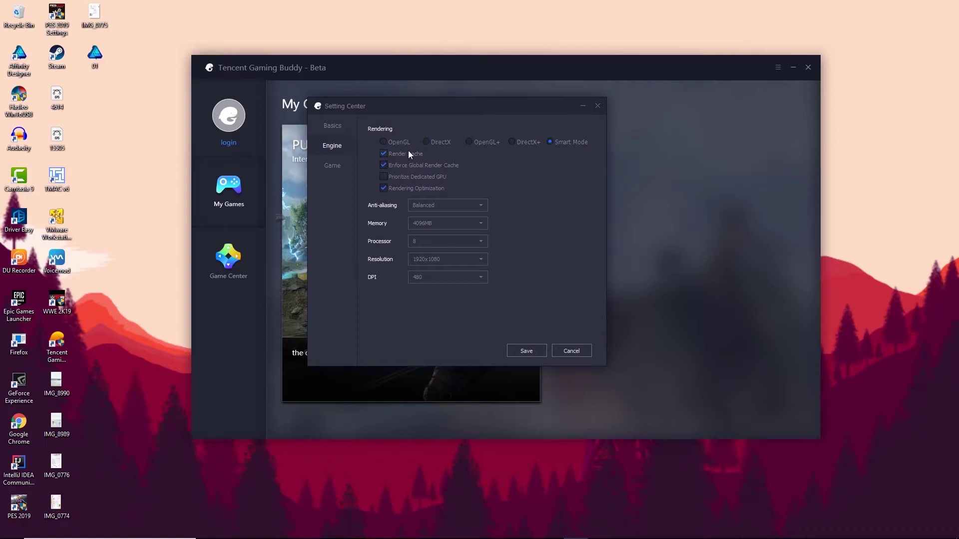
pyautogui.click(384, 178)
# - Leave the Anti-aliasing dropdown set to Balanced
pyautogui.click(472, 206)
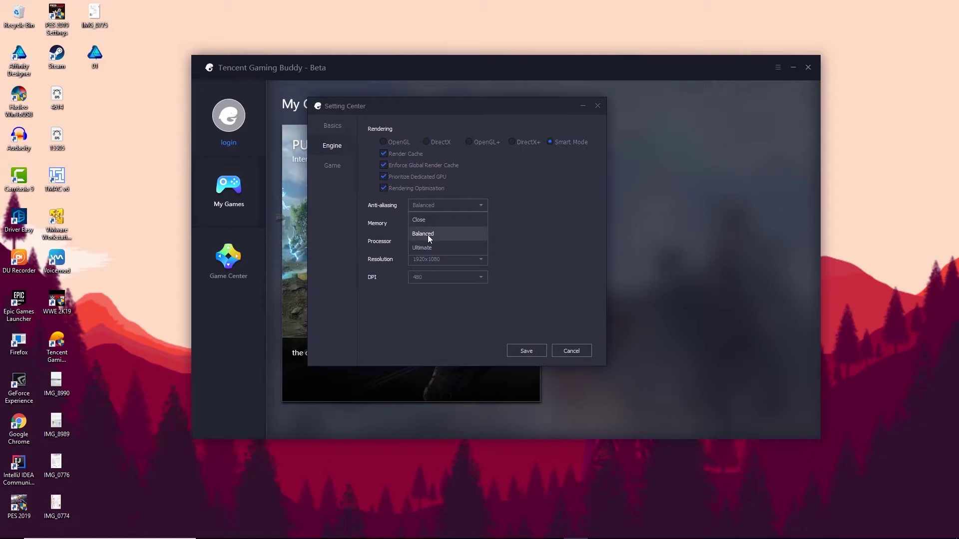
pyautogui.click(428, 232)
pyautogui.click(451, 206)
pyautogui.click(422, 233)
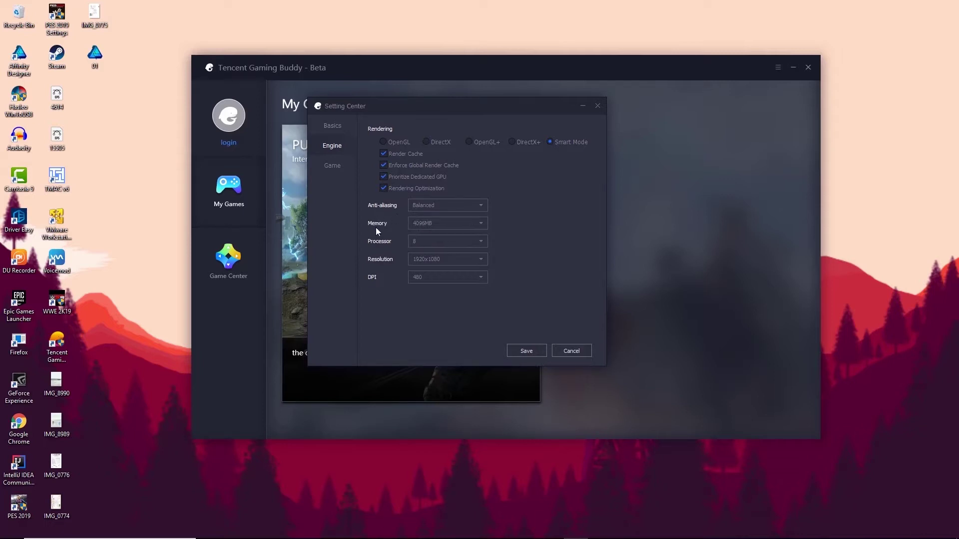
pyautogui.click(473, 220)
pyautogui.scroll(-2, 444, 247)
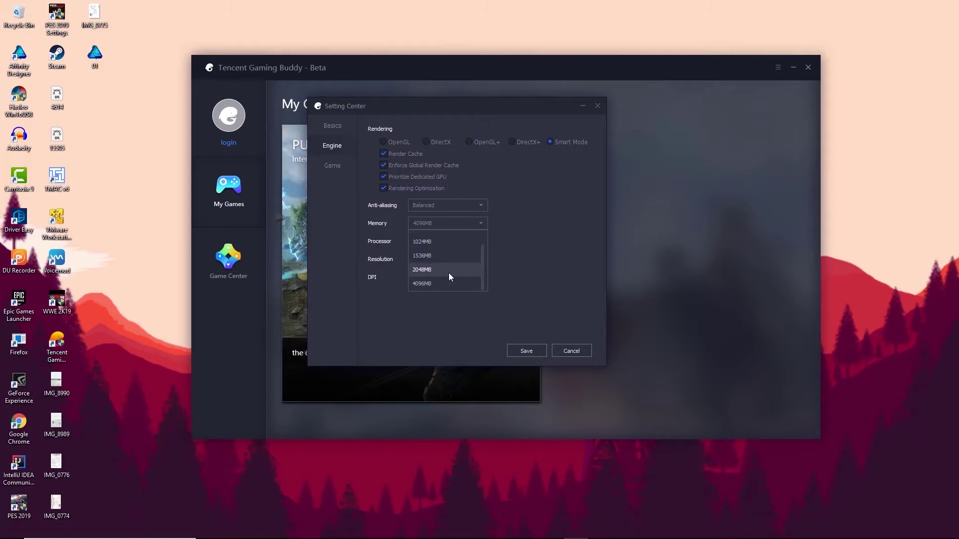
pyautogui.click(417, 284)
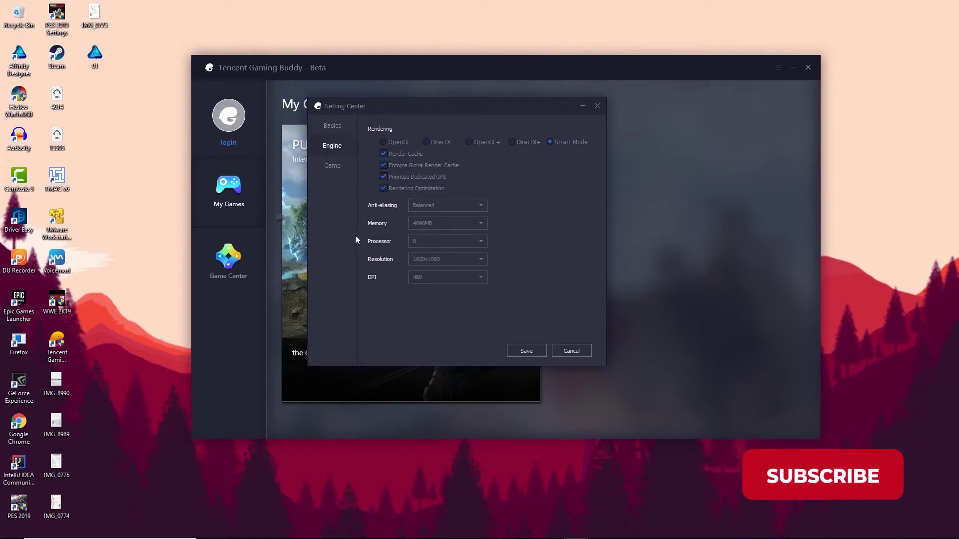
pyautogui.click(458, 244)
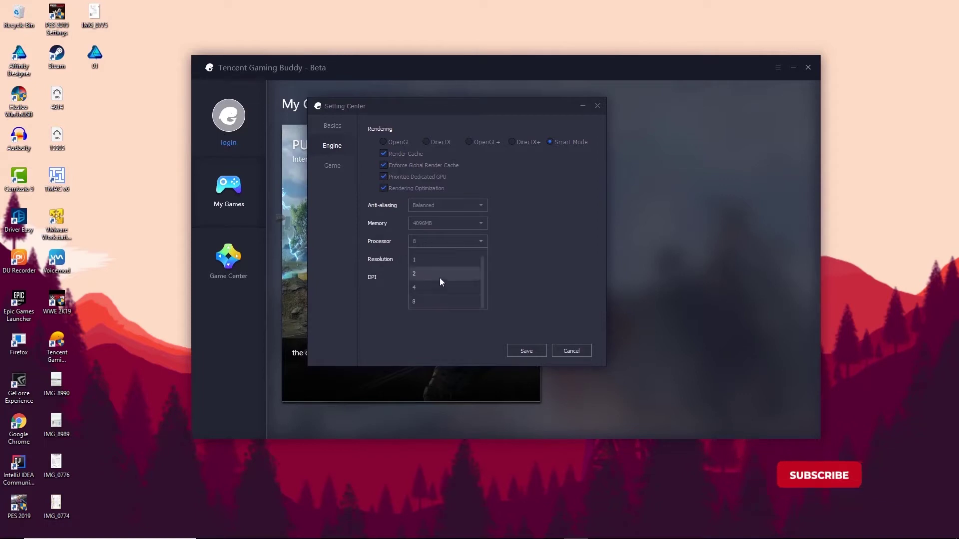
pyautogui.click(410, 301)
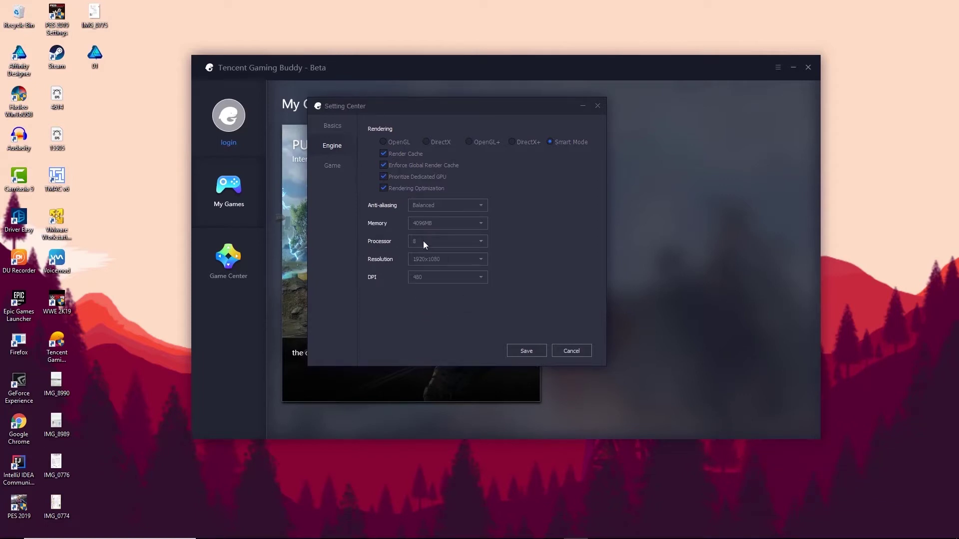
pyautogui.click(436, 243)
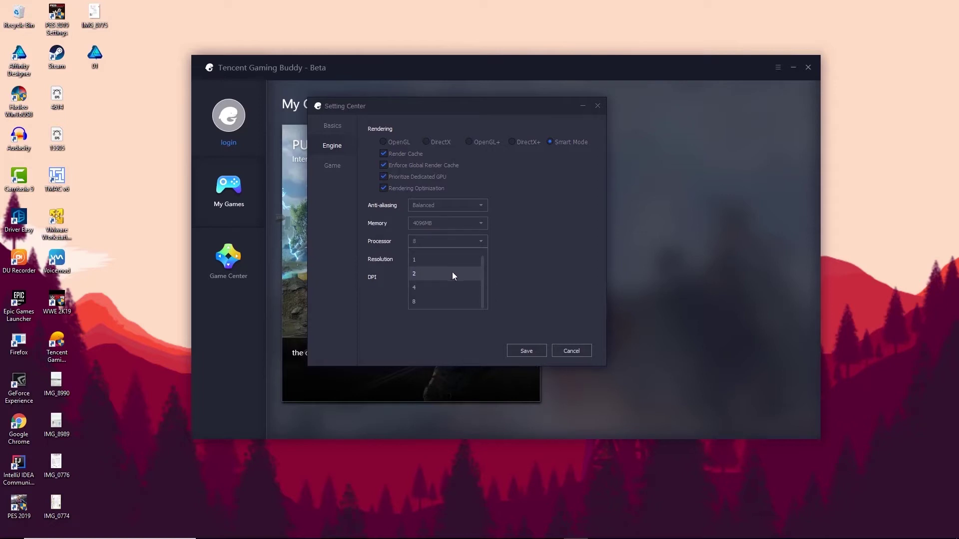
pyautogui.click(420, 303)
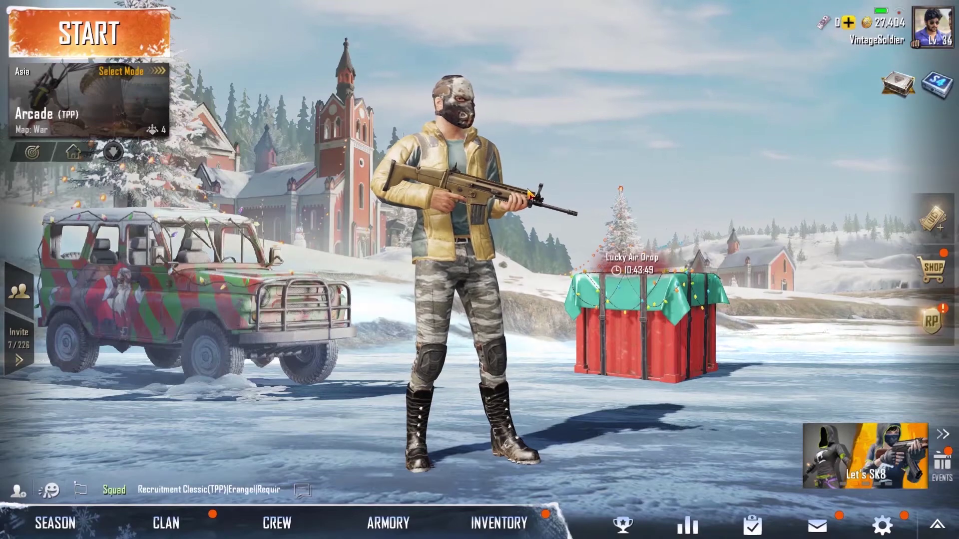
# - Open PUBG Mobile's Settings from the lobby gear icon, on the Basic tab
pyautogui.click(882, 525)
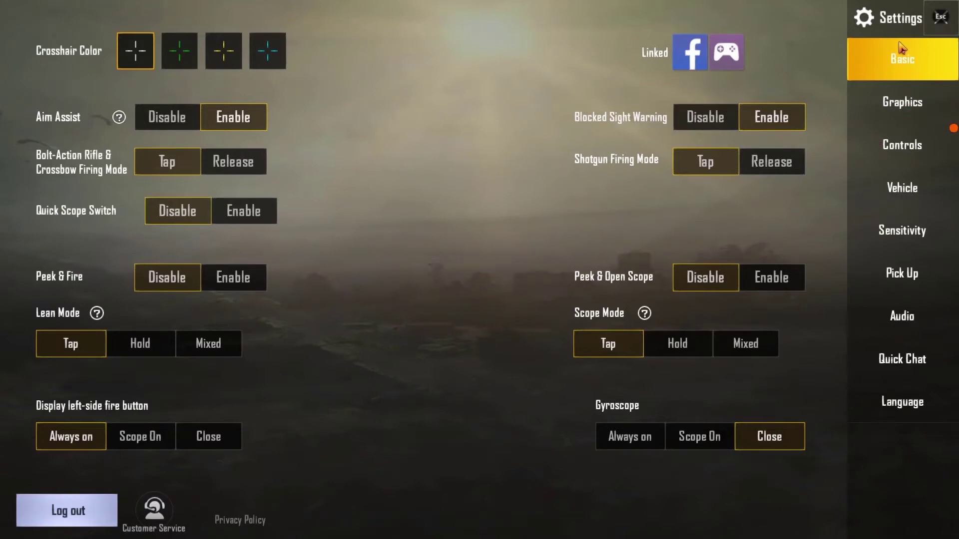
# - Switch PUBG Mobile's Settings to the Graphics tab
pyautogui.click(904, 103)
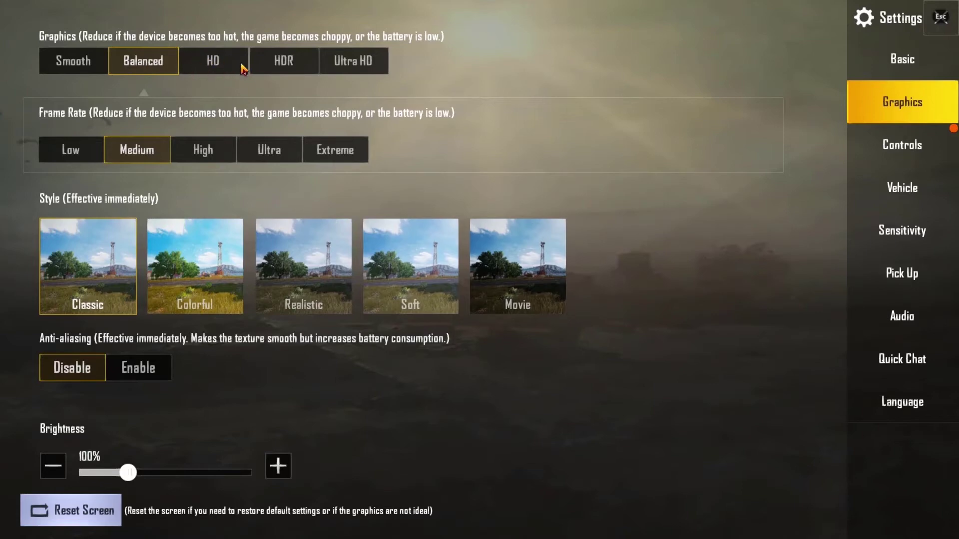
# - Choose HD graphics, dismiss the HDR unavailable notice, and leave frame rate at Medium
pyautogui.click(215, 69)
pyautogui.click(280, 68)
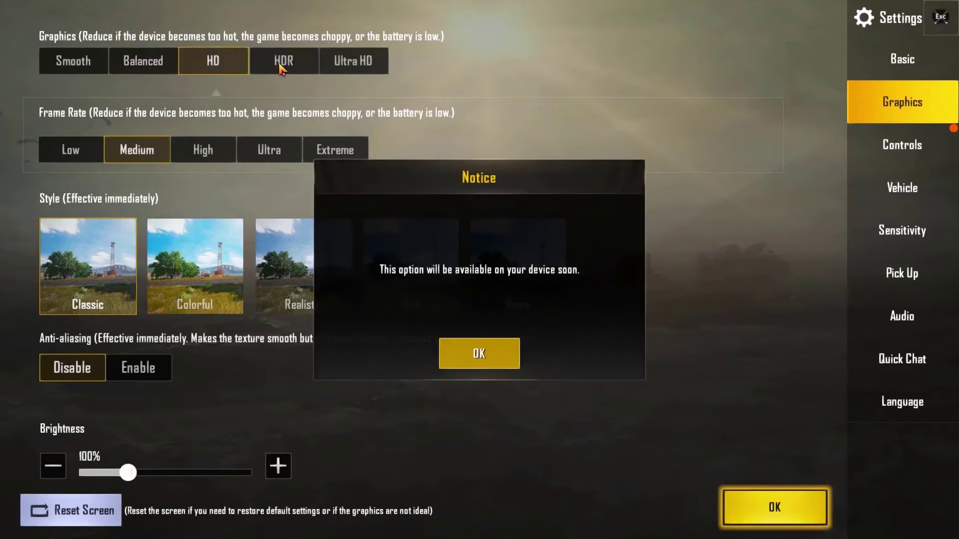
pyautogui.click(478, 353)
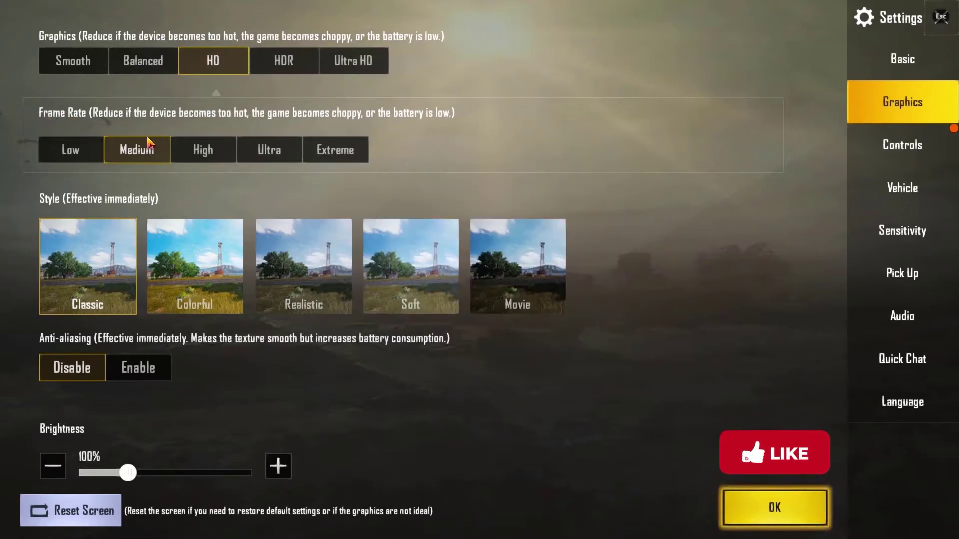
pyautogui.click(349, 159)
pyautogui.click(284, 156)
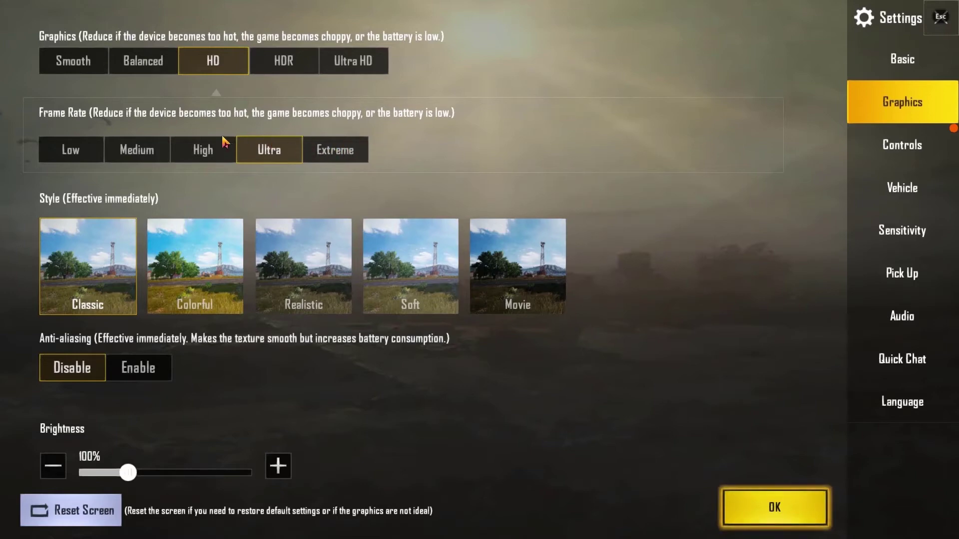
pyautogui.click(132, 153)
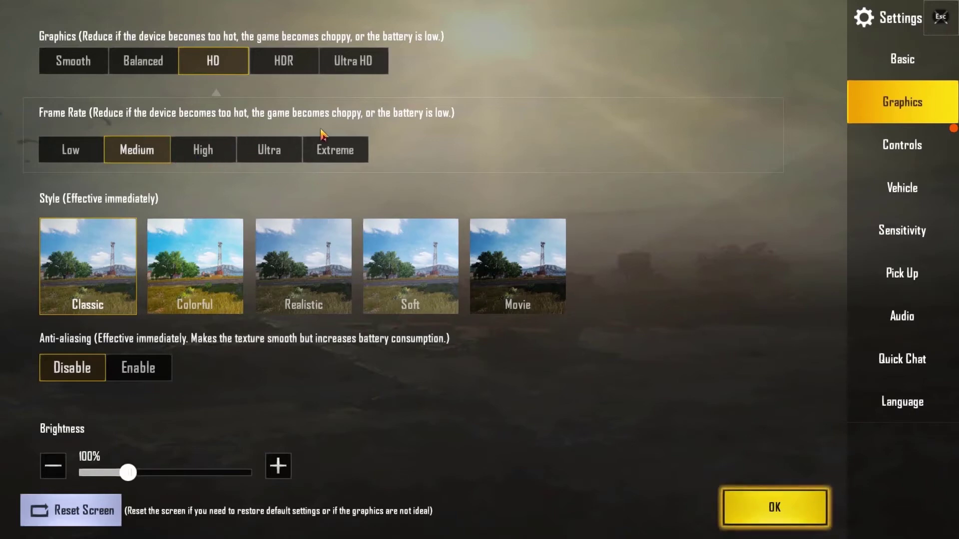
# - Enable anti-aliasing in the graphics settings
pyautogui.scroll(-4, 220, 225)
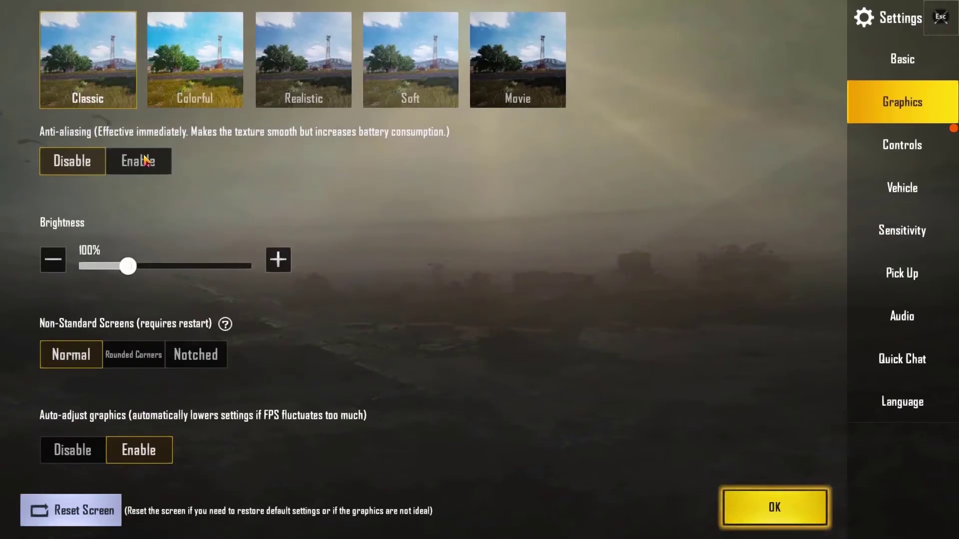
pyautogui.scroll(4, 300, 248)
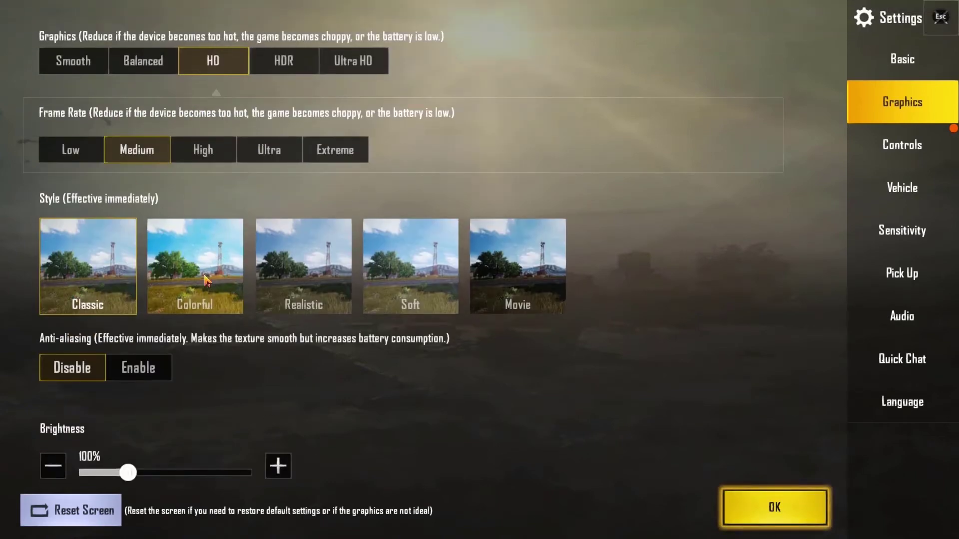
pyautogui.scroll(-1, 210, 287)
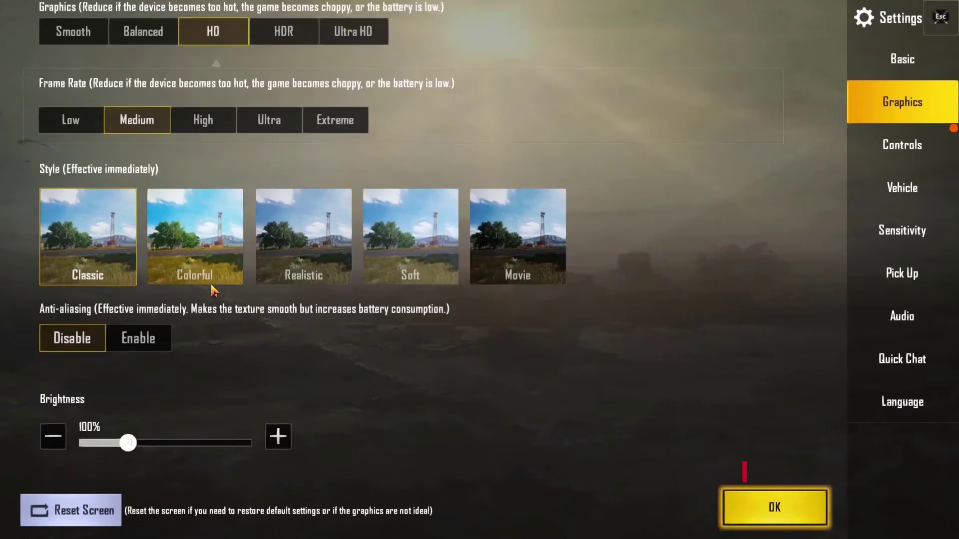
pyautogui.scroll(-5, 211, 288)
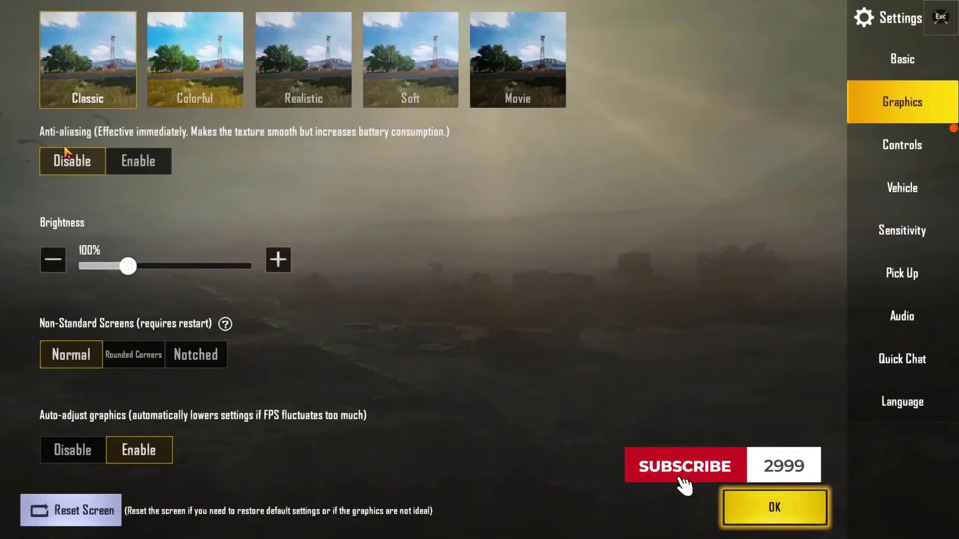
pyautogui.scroll(6, 65, 152)
pyautogui.click(123, 374)
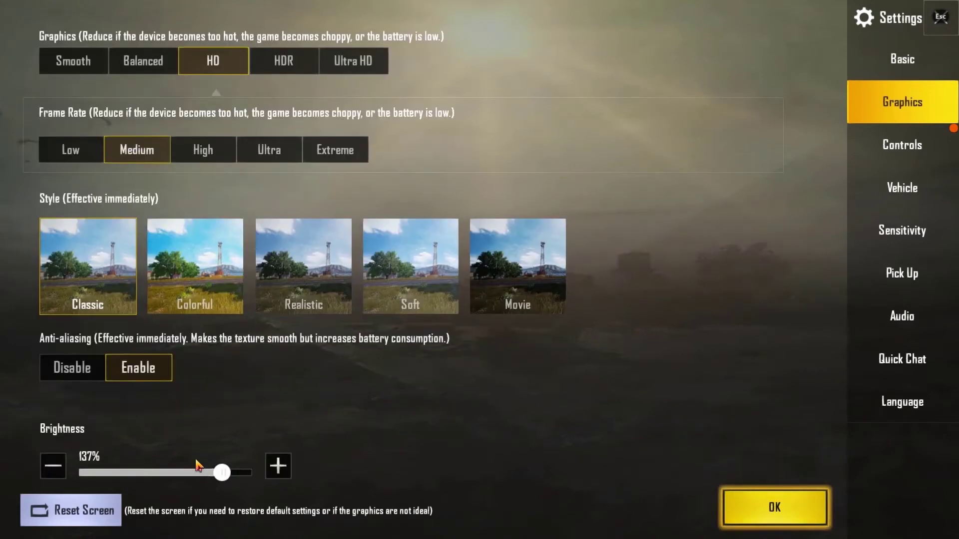
# - Lower brightness from 137% to 128% and disable auto-adjust graphics
pyautogui.moveTo(230, 471); pyautogui.dragTo(199, 473)
pyautogui.scroll(-5, 599, 307)
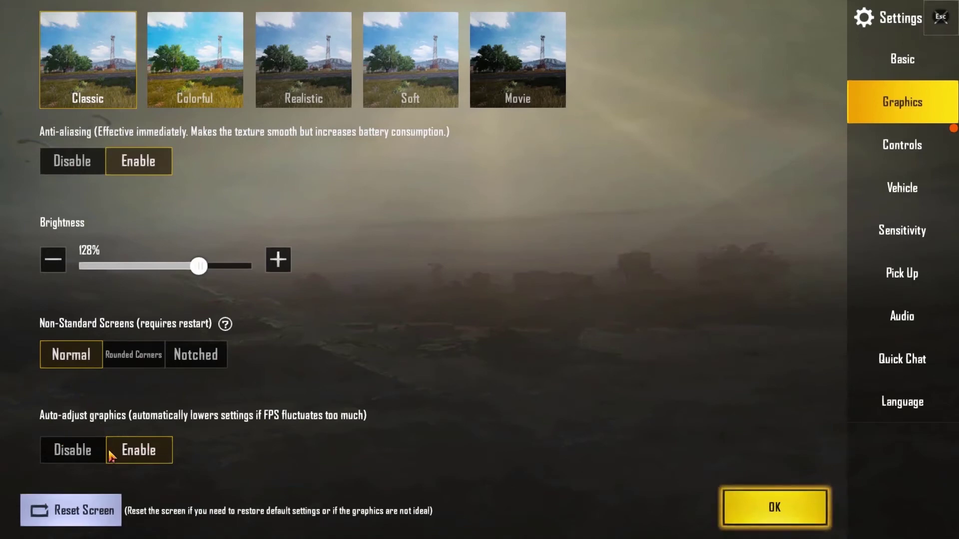
pyautogui.click(70, 452)
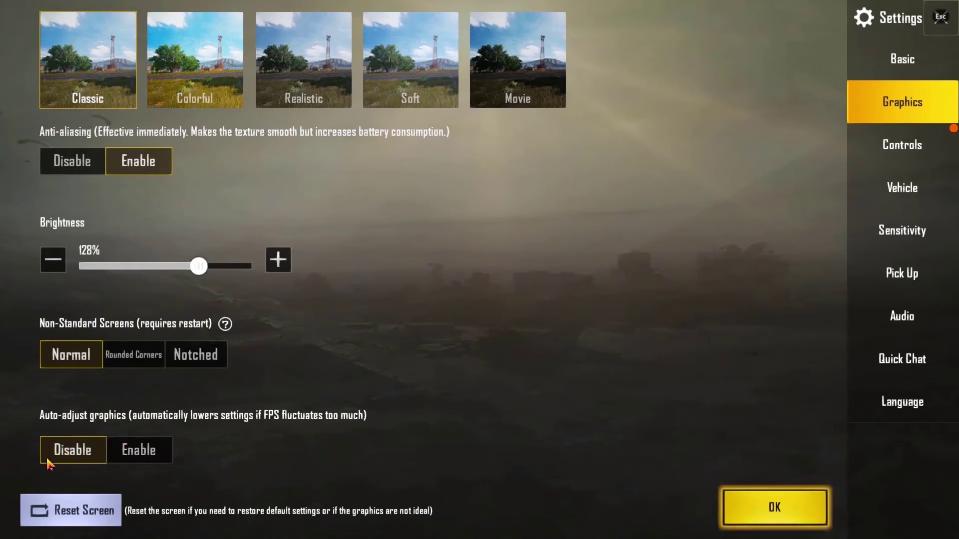